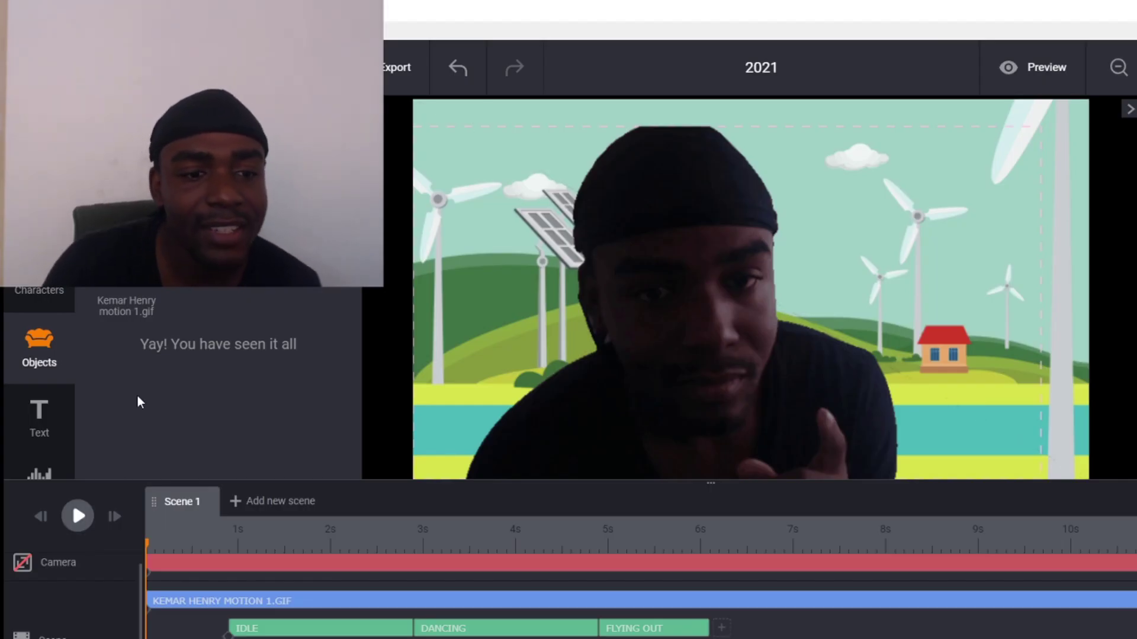
Step: Preview the scene, then trim the webcam GIF to end at about 7 seconds
click(78, 517)
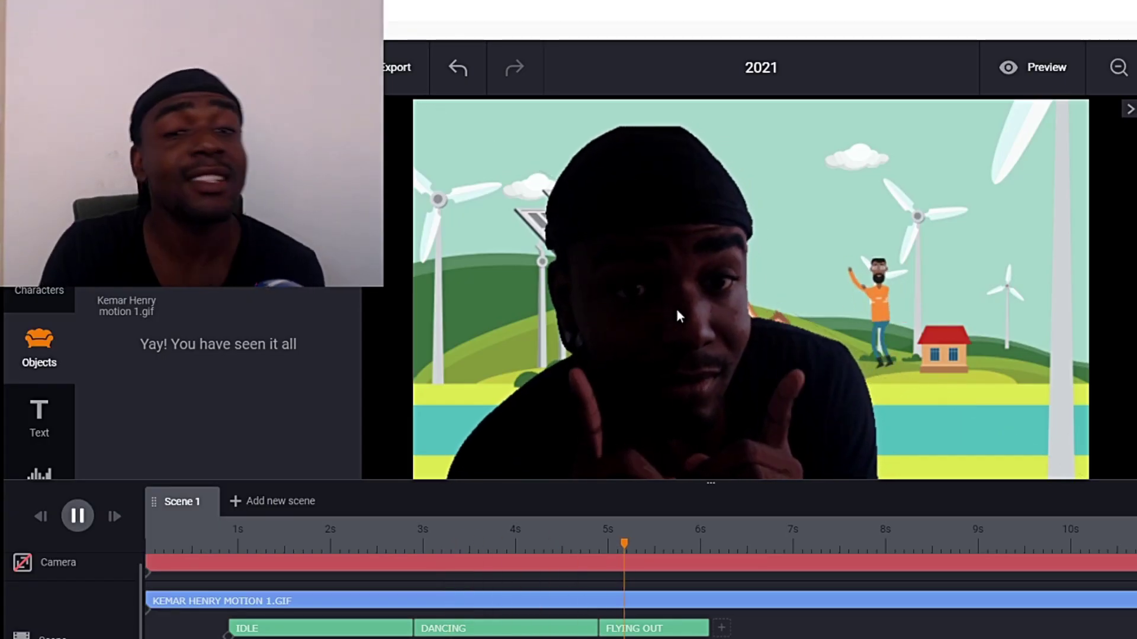
click(81, 521)
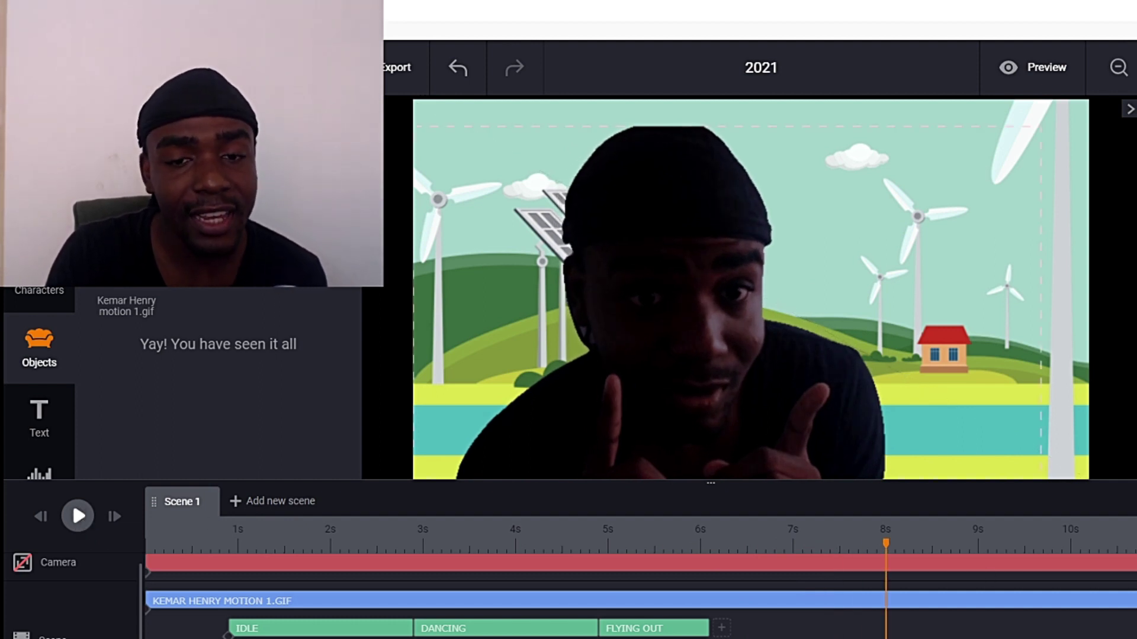
drag(1134, 601, 768, 601)
Step: Replay the scene from 0 seconds to check the trimmed GIF
drag(885, 542, 143, 559)
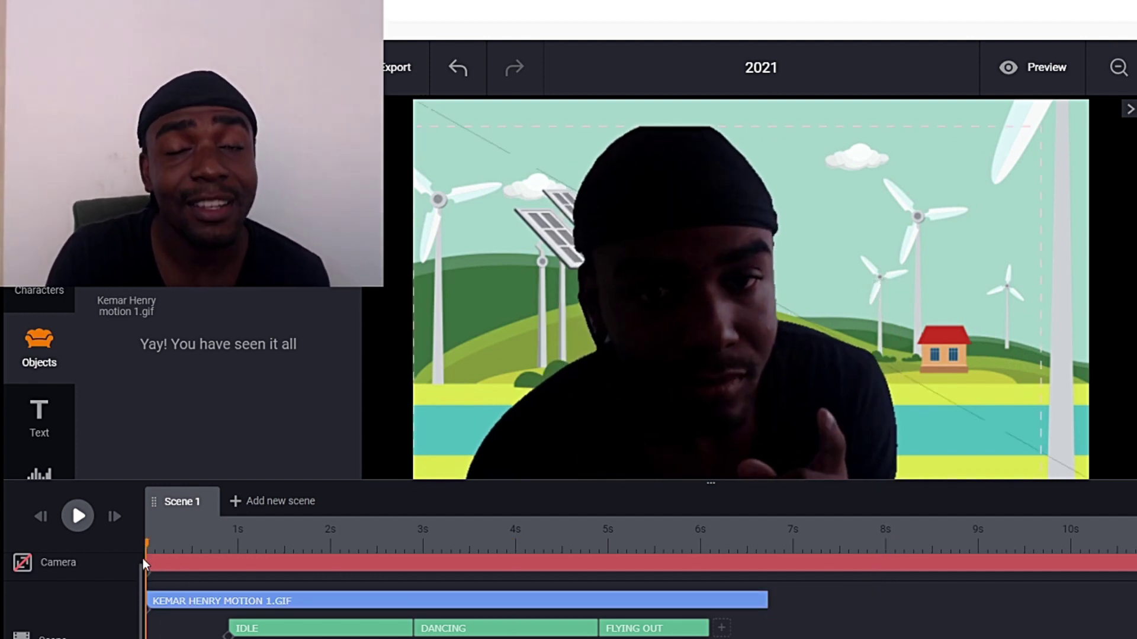
click(77, 517)
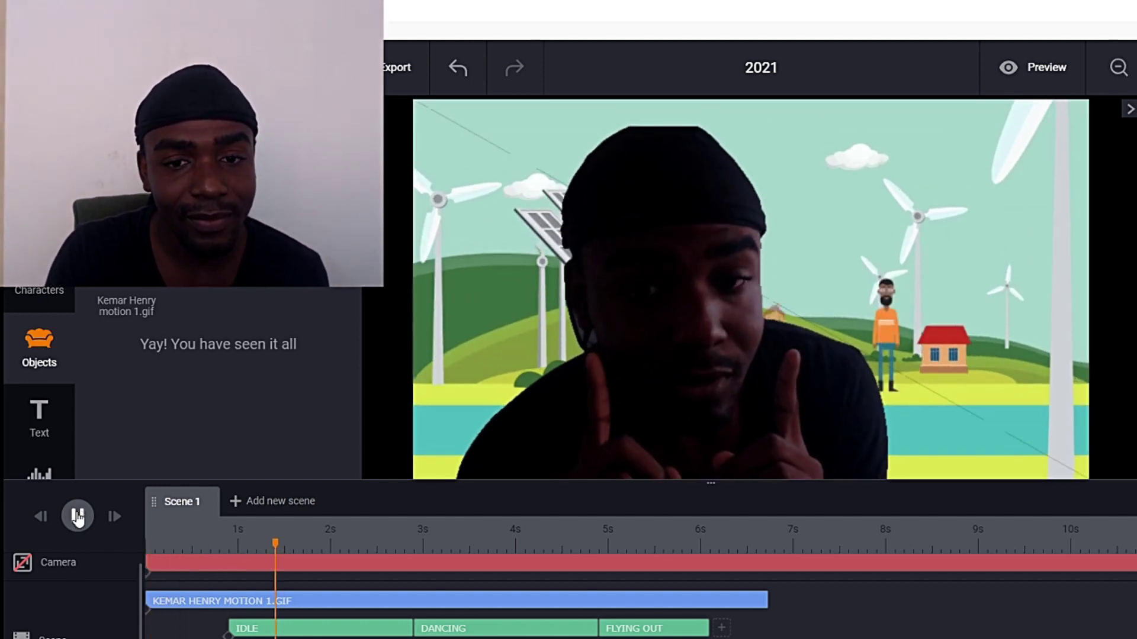
click(77, 517)
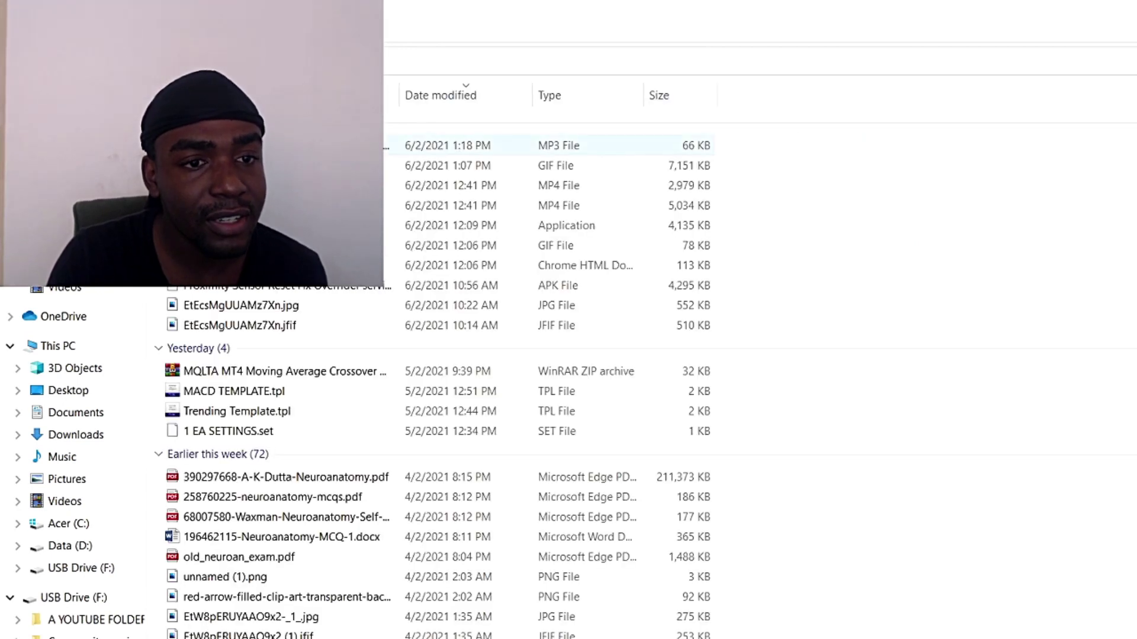
Step: Watch the 2,979 KB MP4 recording, then return to the Unscreen page in Chrome
double_click(450, 205)
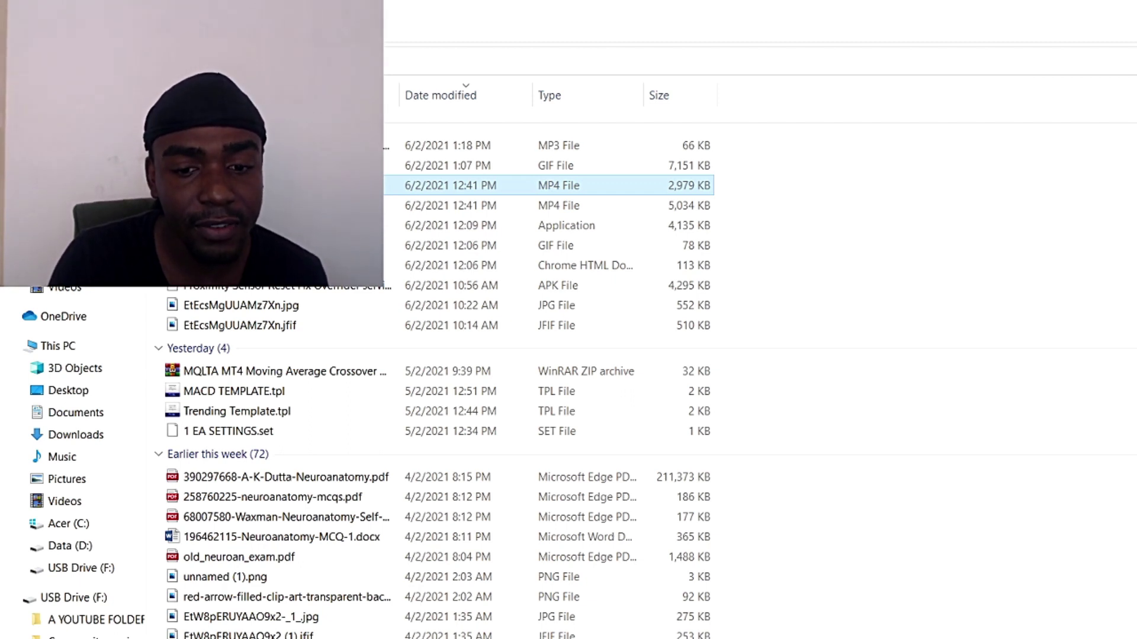
click(592, 632)
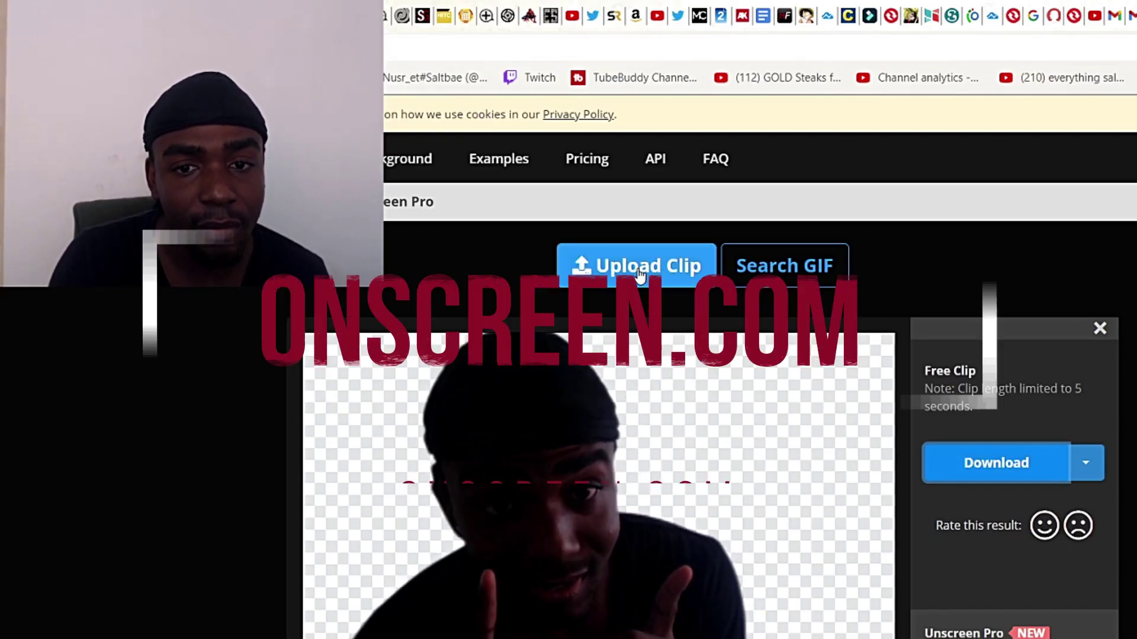
click(659, 271)
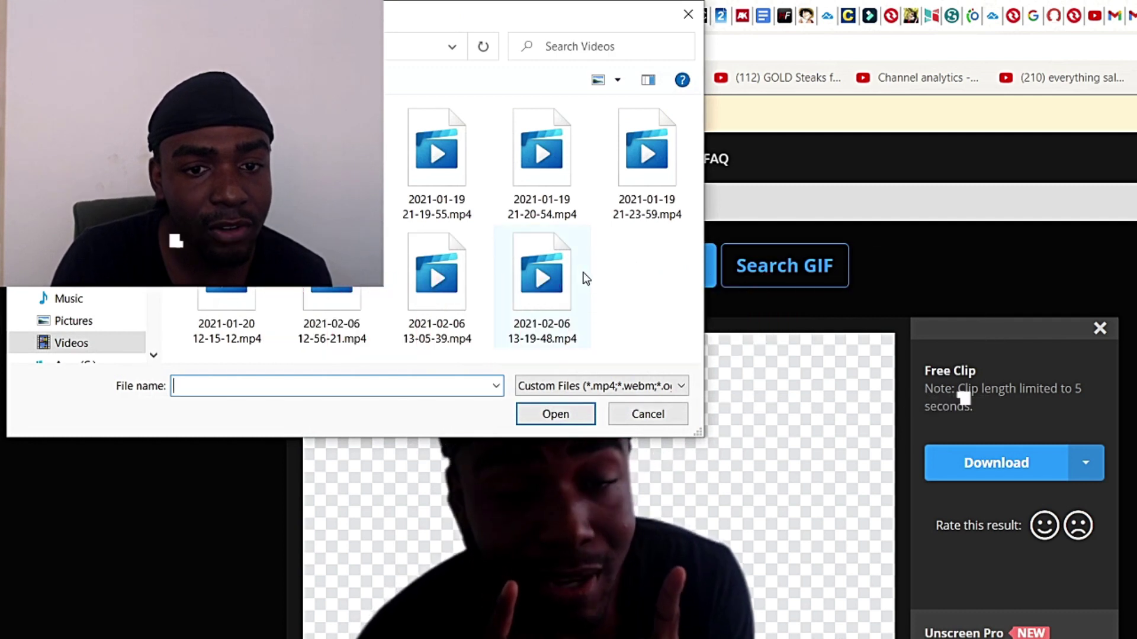
click(578, 279)
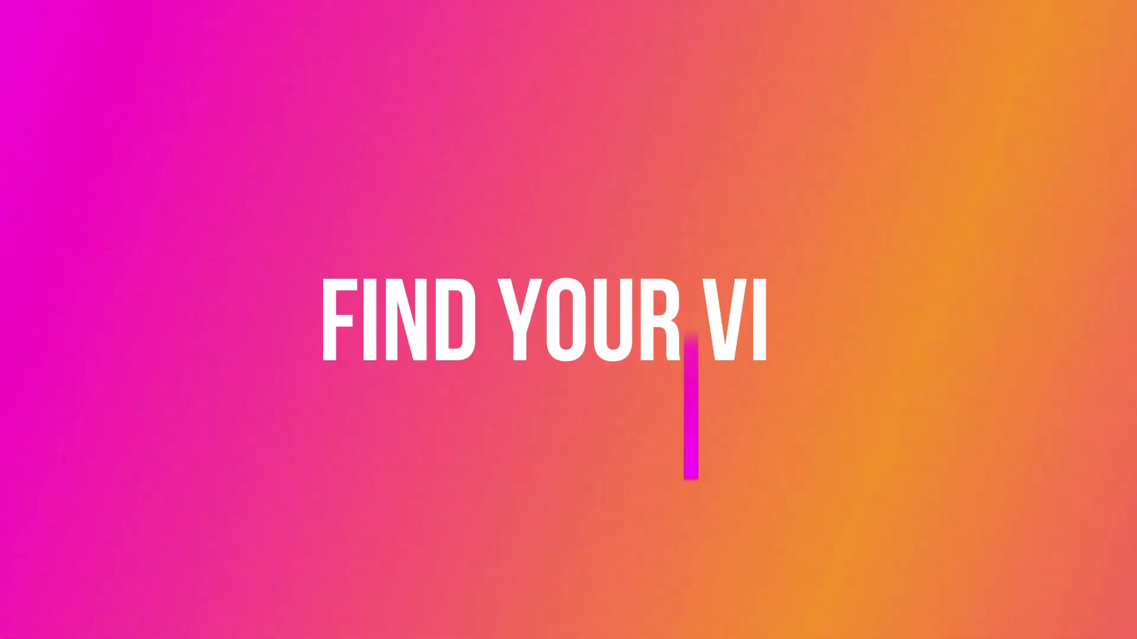
click(548, 420)
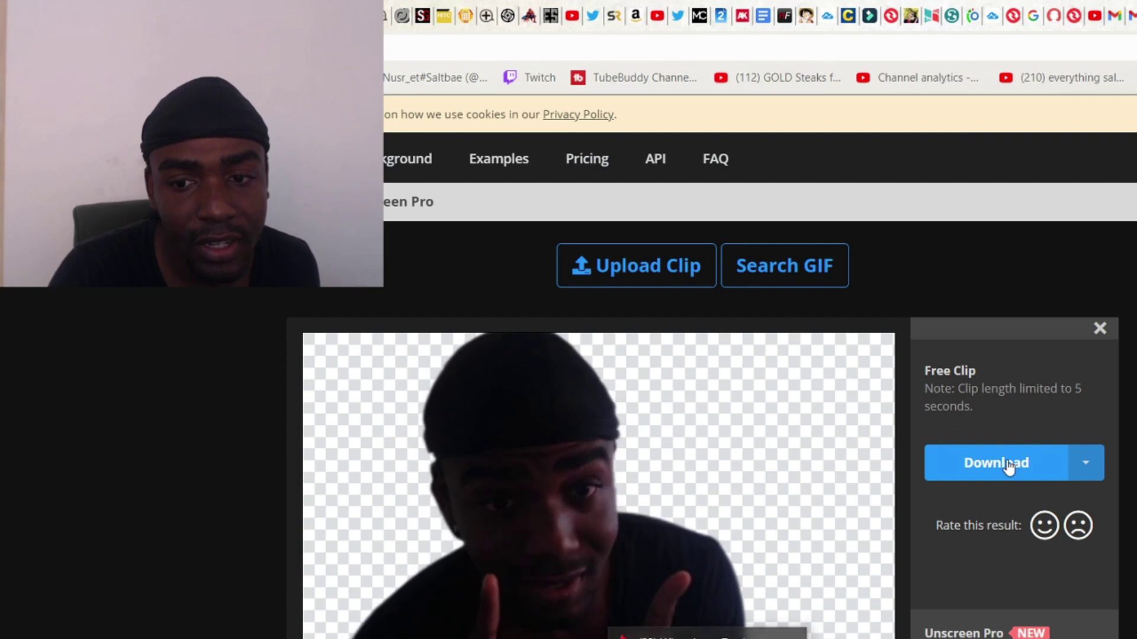
Step: Download the background-removed GIF, rename it to for my viewers.gif, and choose it for upload
click(1008, 462)
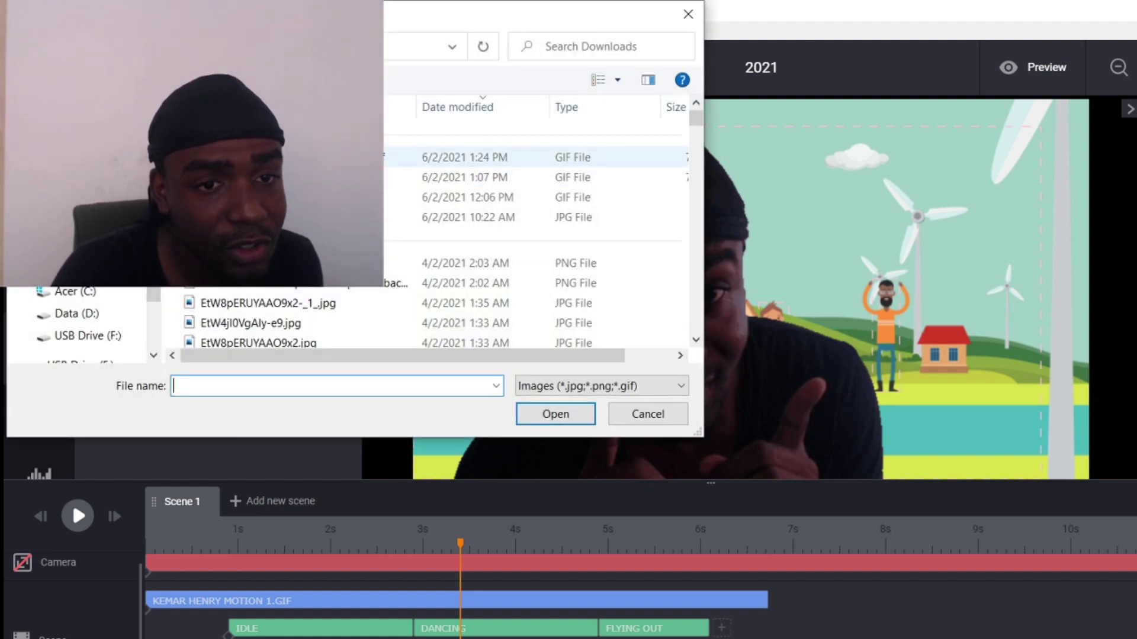
right_click(244, 157)
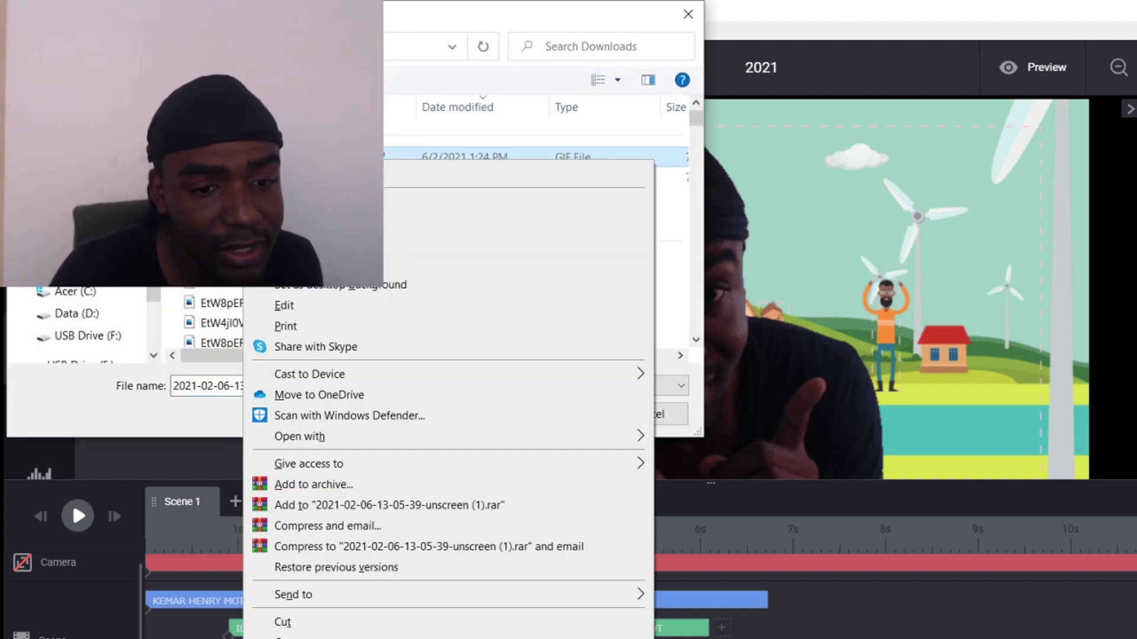
key(Escape)
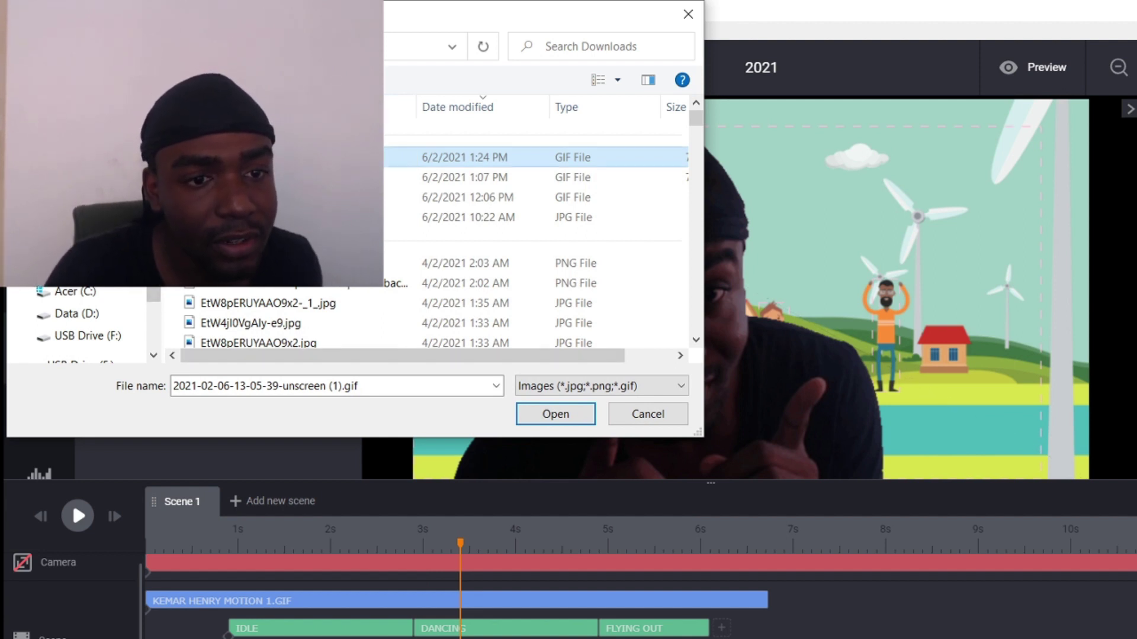
key(Return)
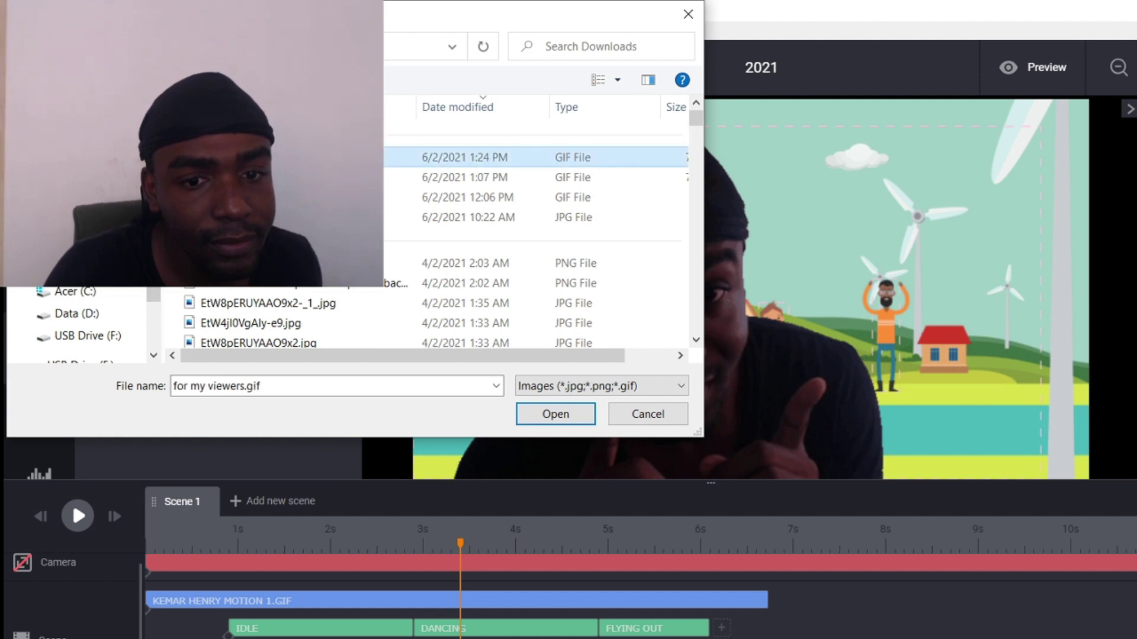
click(532, 413)
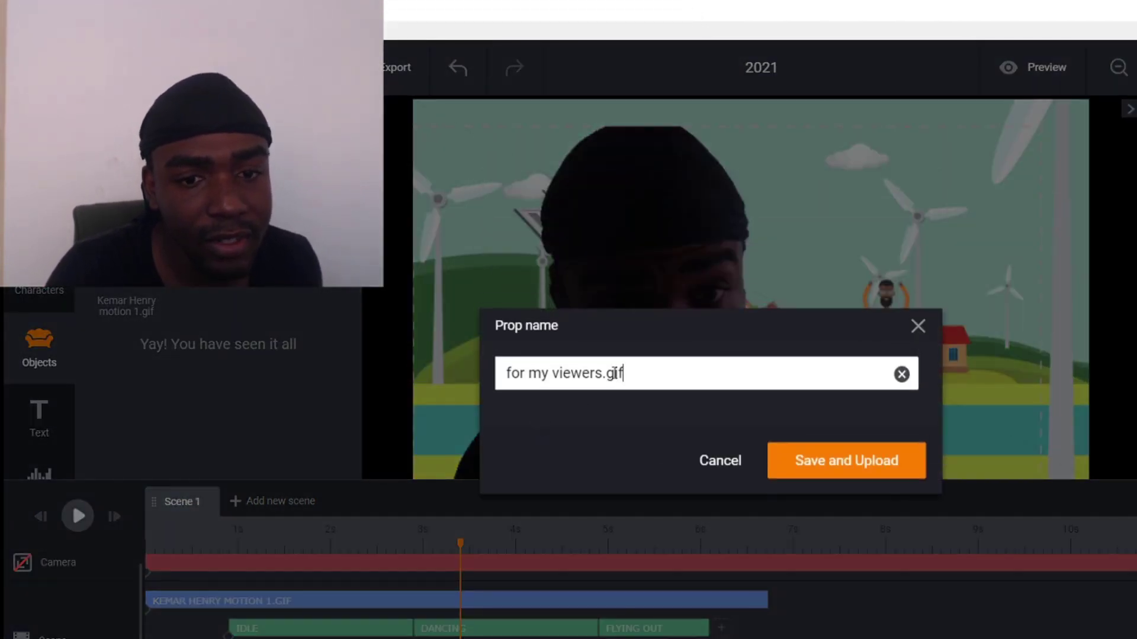
Step: Save the prop name and upload for my viewers.gif to the library
click(829, 470)
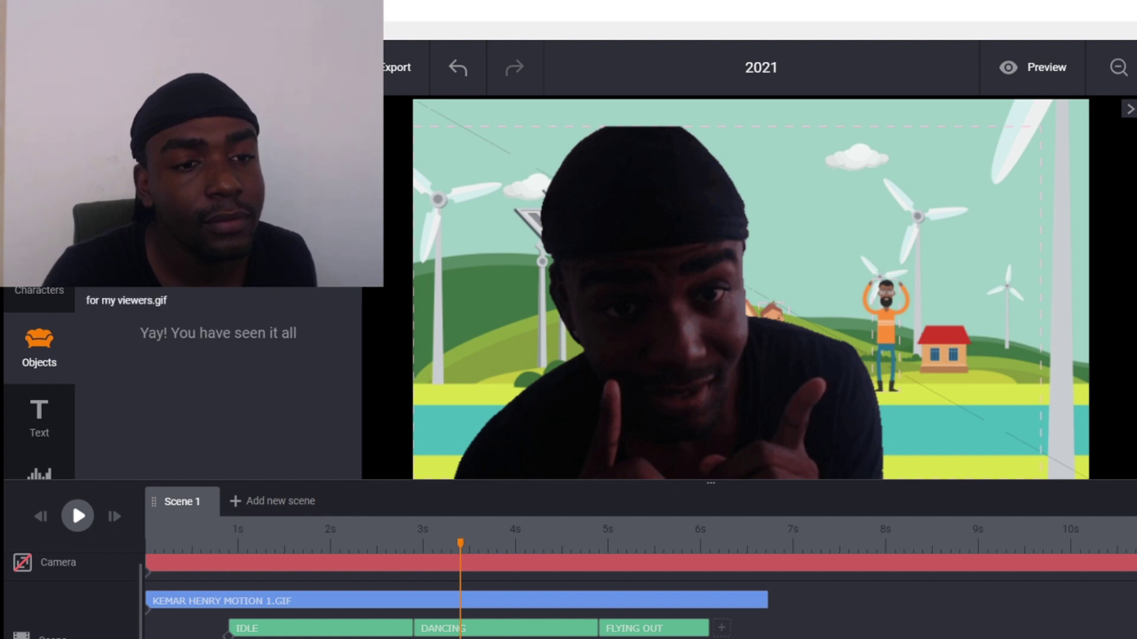
Step: Place for my viewers.gif in the windmill scene, enlarge it, and preview it playing
drag(699, 323, 890, 271)
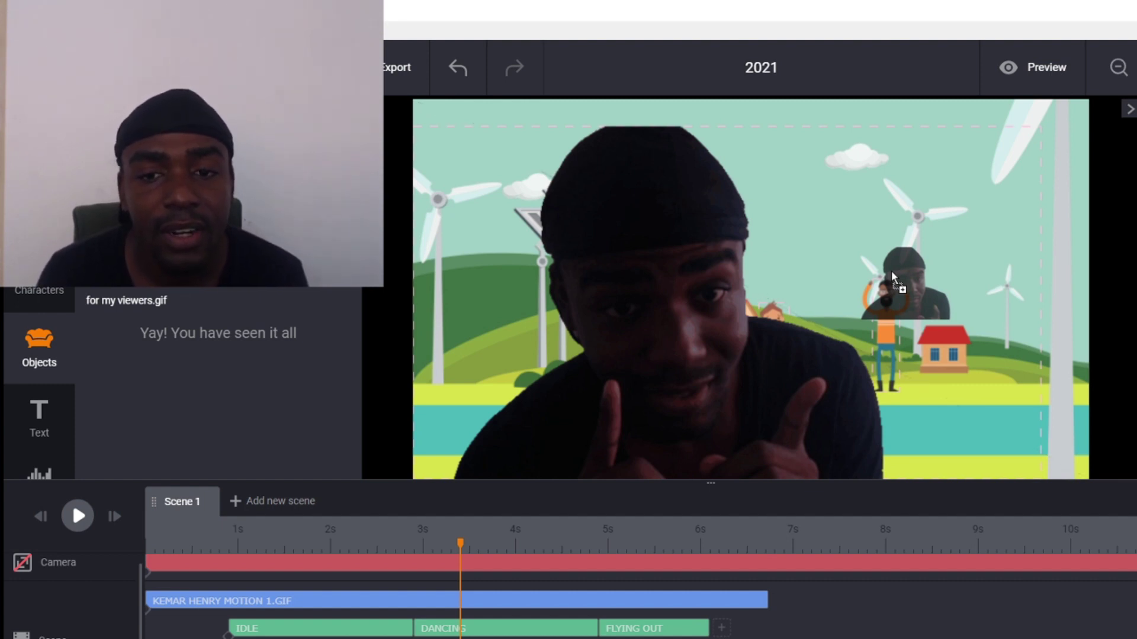
drag(890, 271, 890, 271)
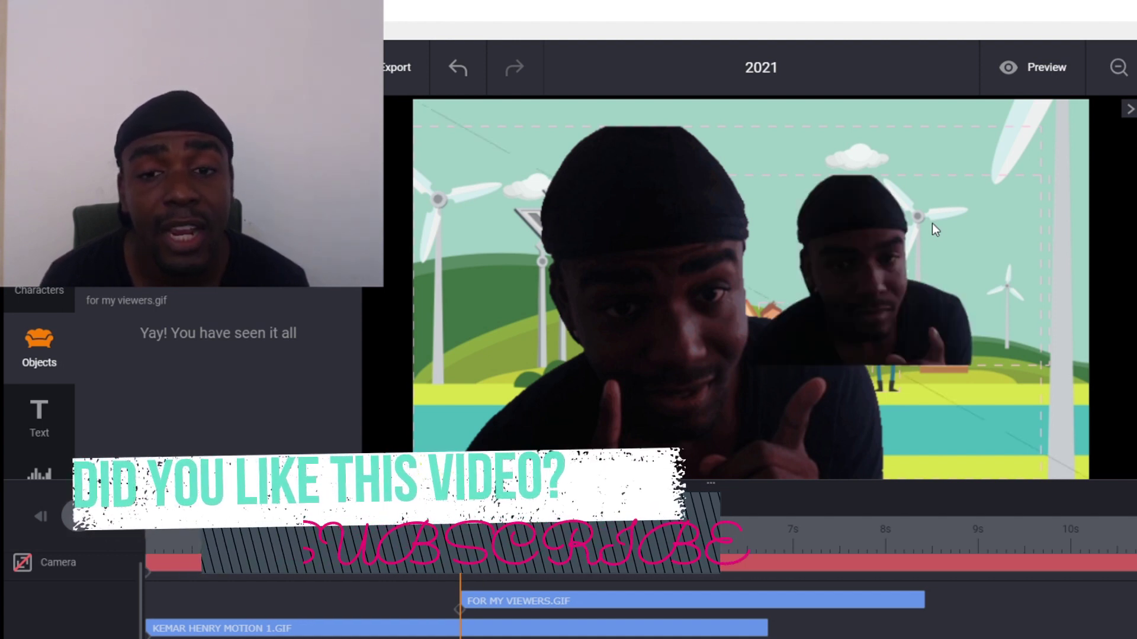
click(881, 297)
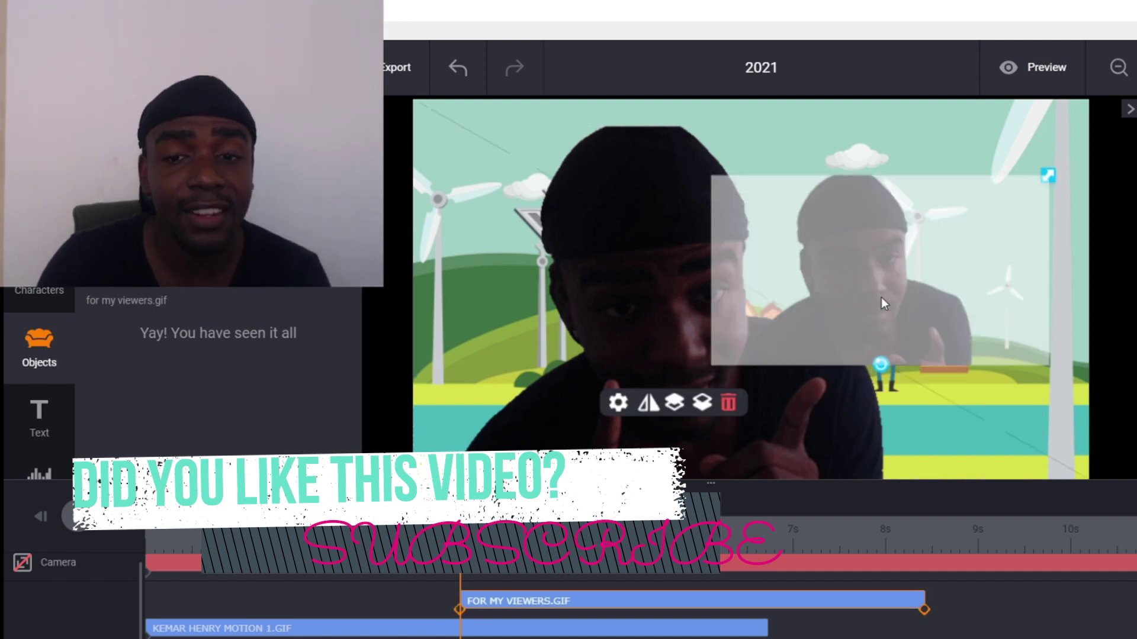
drag(1048, 176, 923, 294)
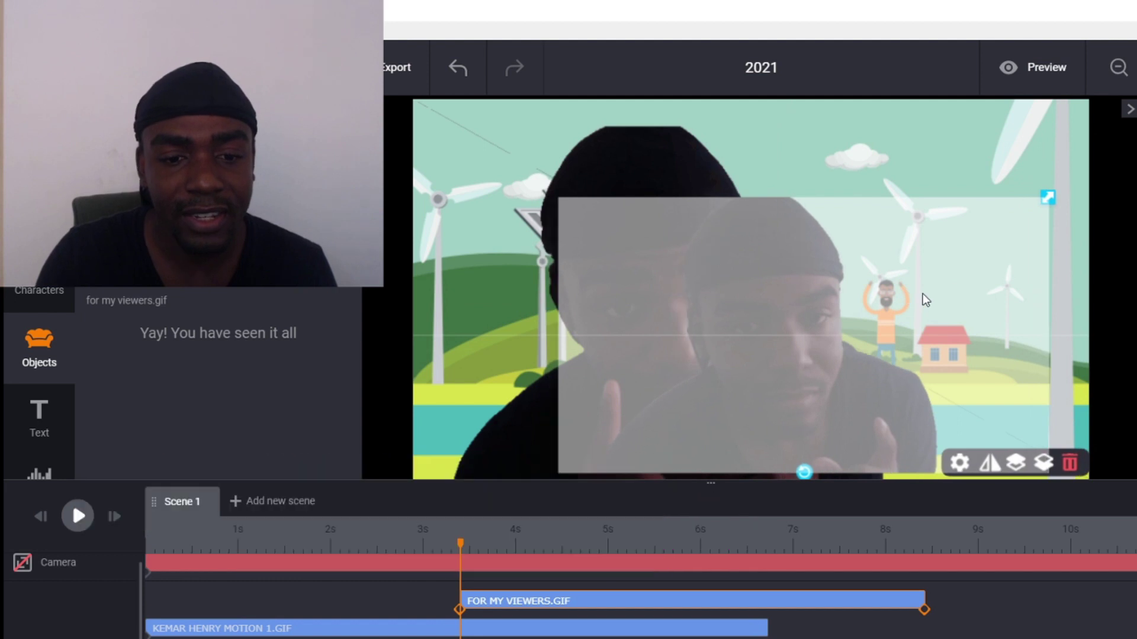
click(77, 517)
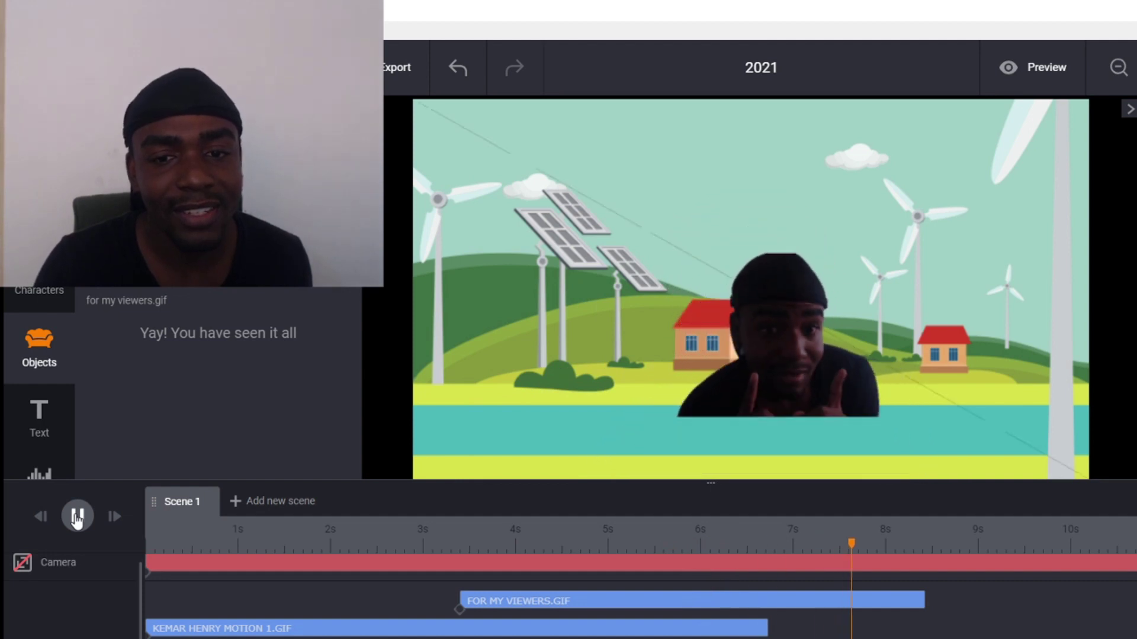
click(77, 517)
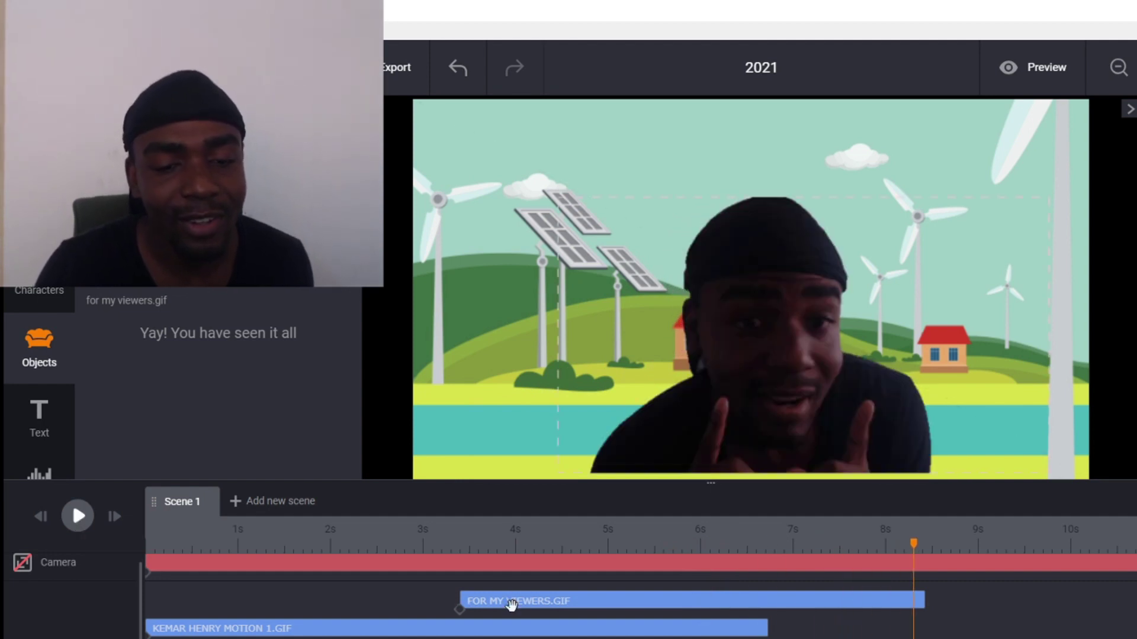
Step: Give for my viewers.gif a Fade In entry, Shrink exit, and 1x looping, then save
click(509, 603)
click(669, 438)
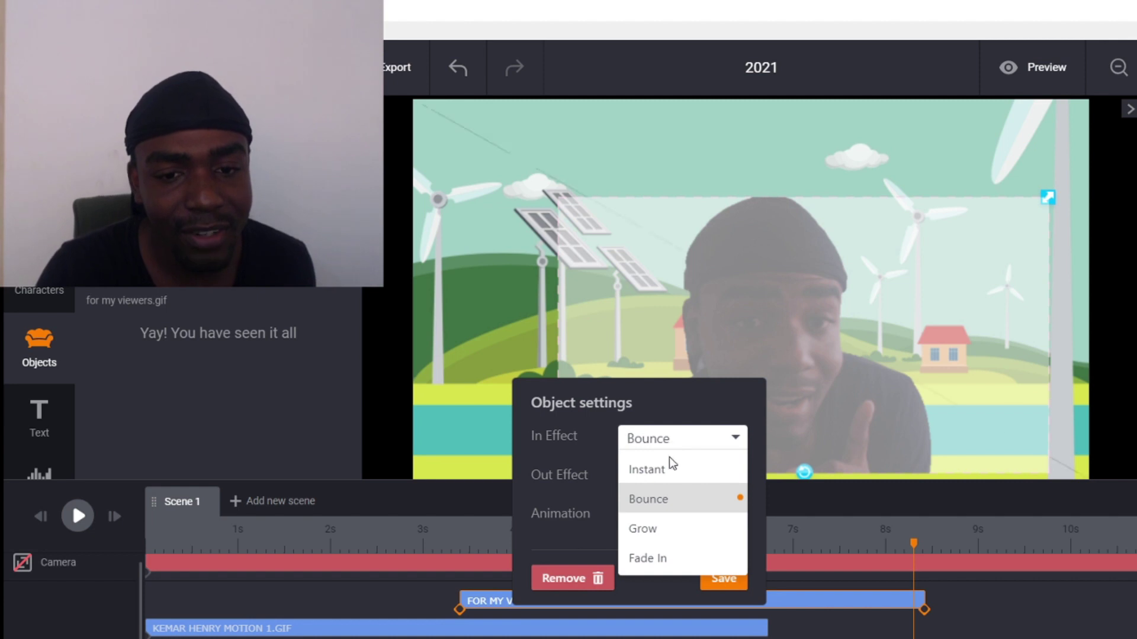
click(662, 528)
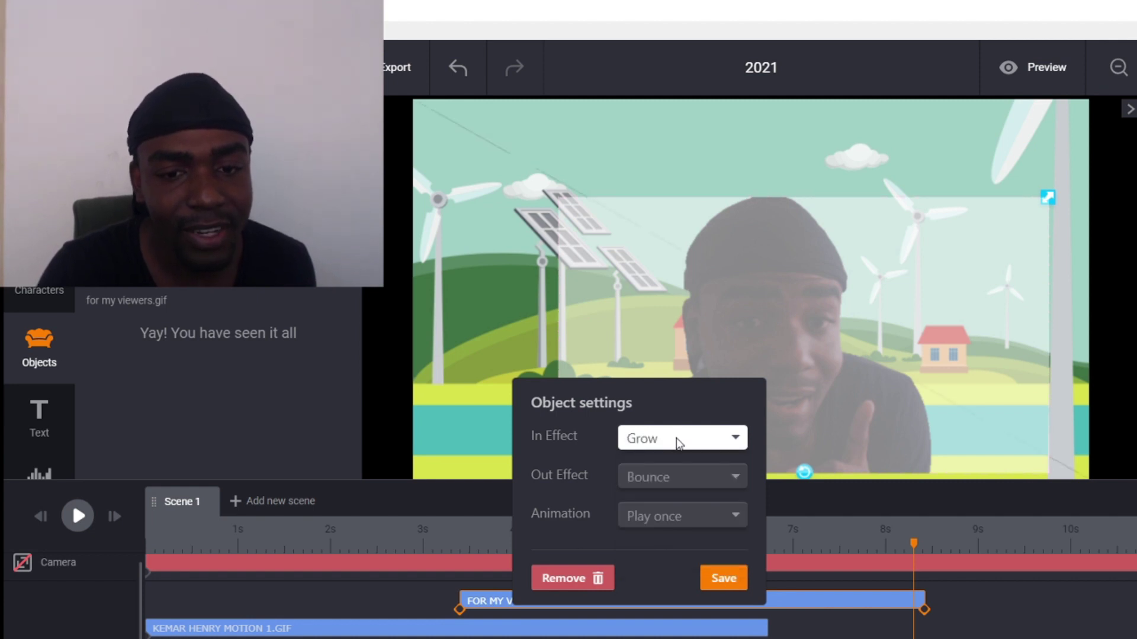
click(678, 441)
click(656, 563)
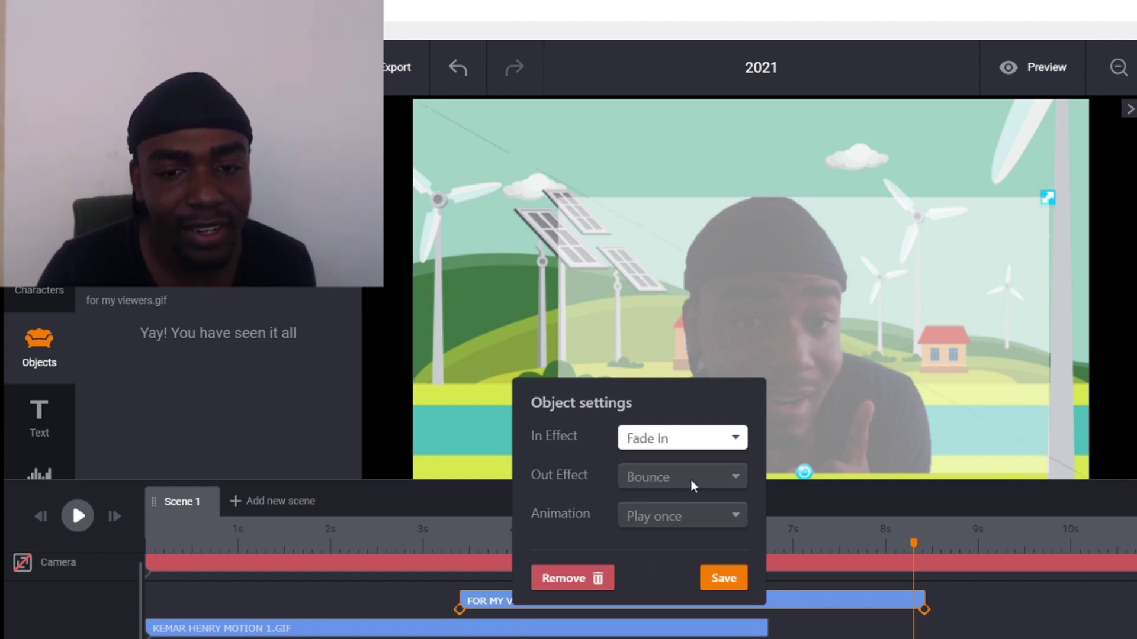
click(694, 479)
click(669, 567)
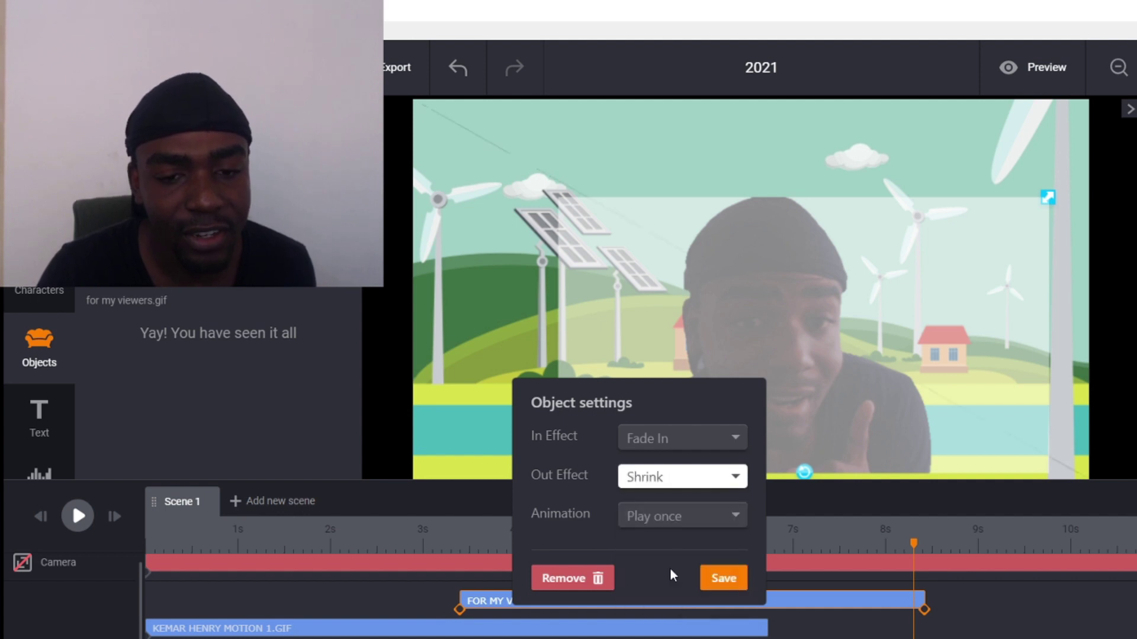
click(693, 521)
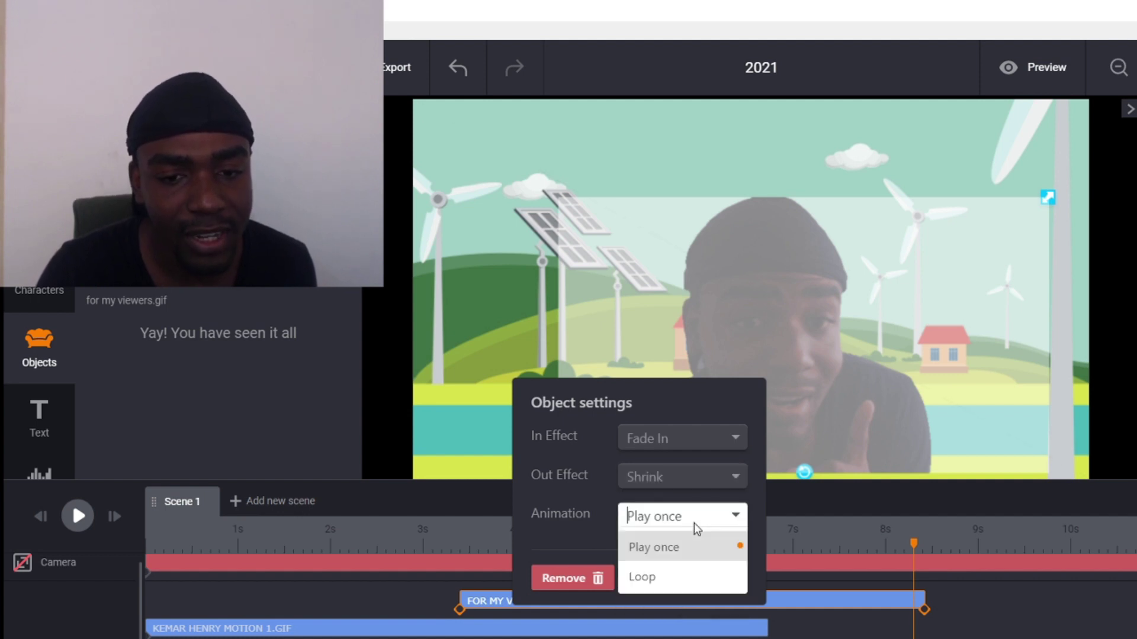
click(663, 579)
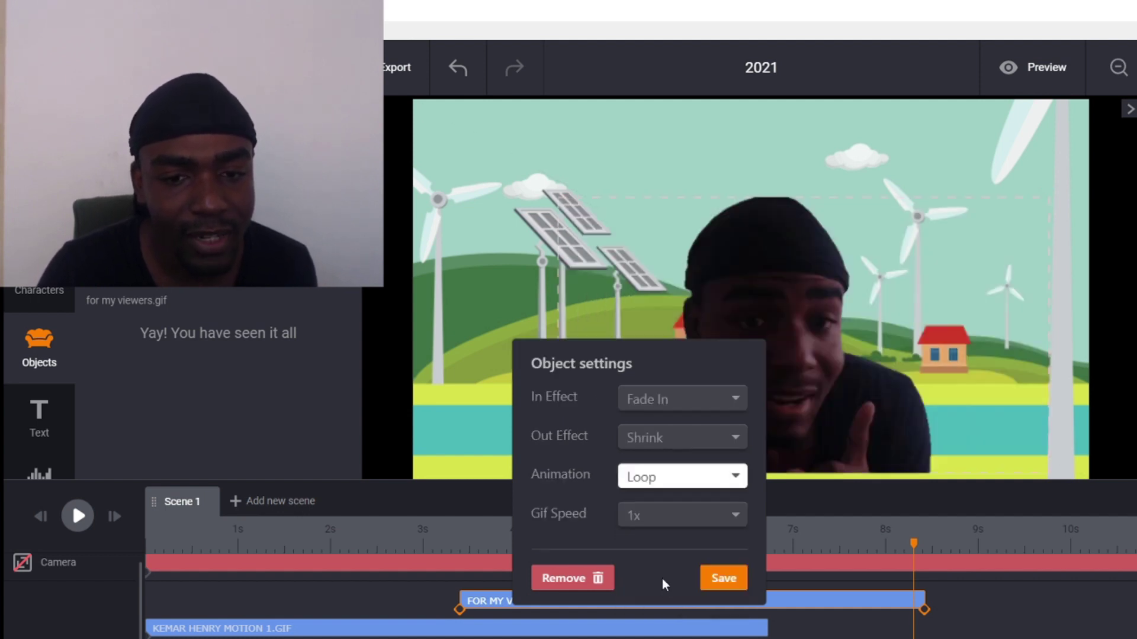
click(737, 520)
click(737, 521)
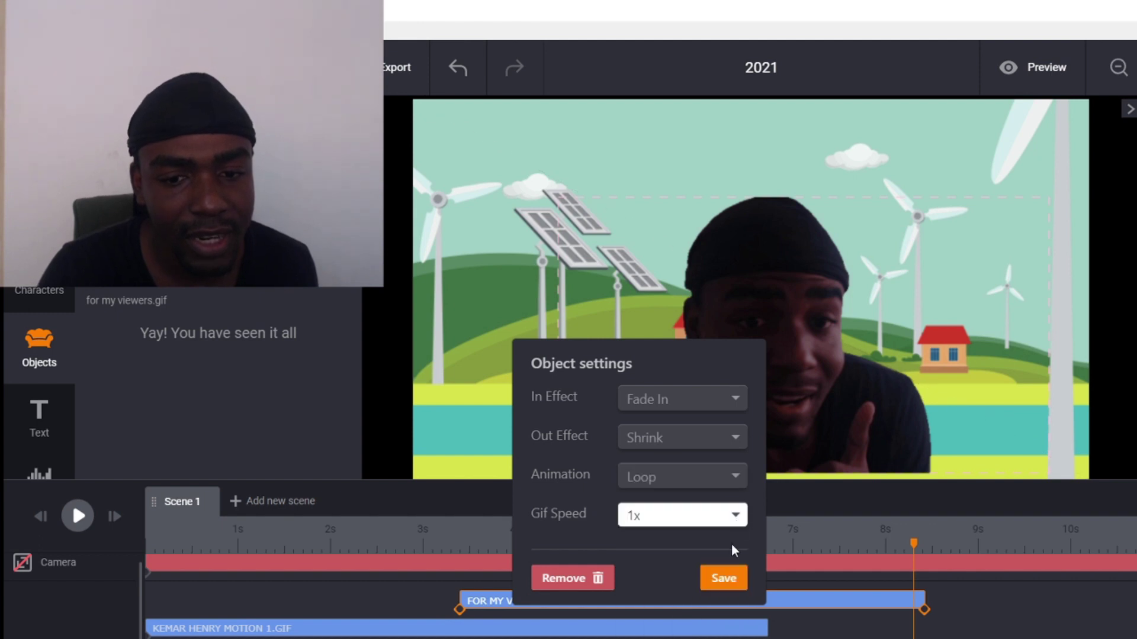
click(725, 576)
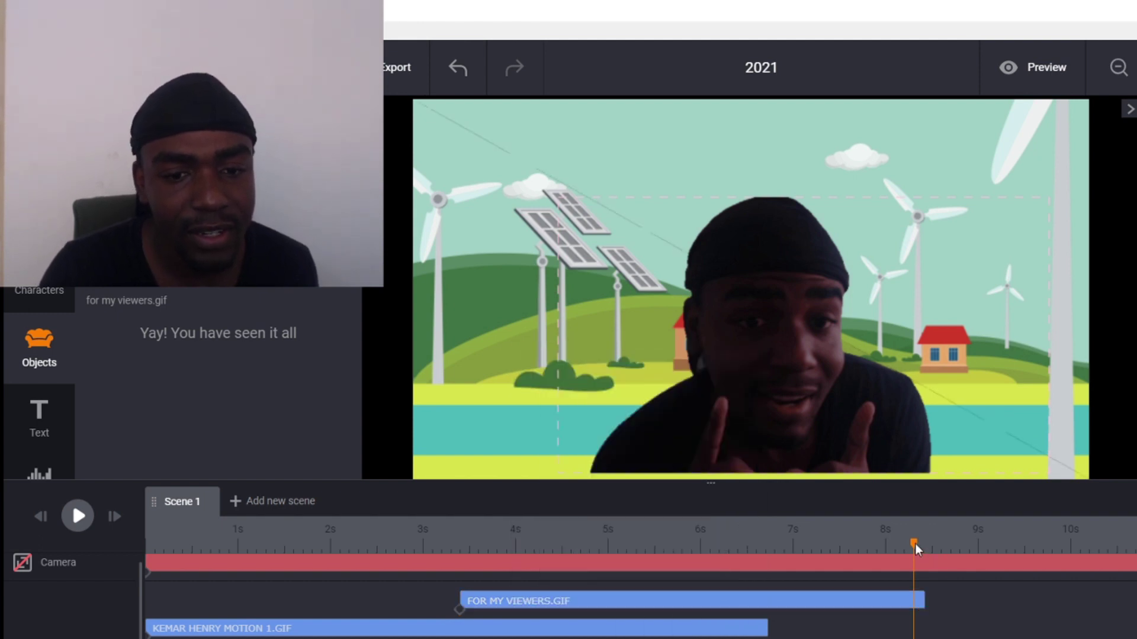
drag(915, 545, 462, 556)
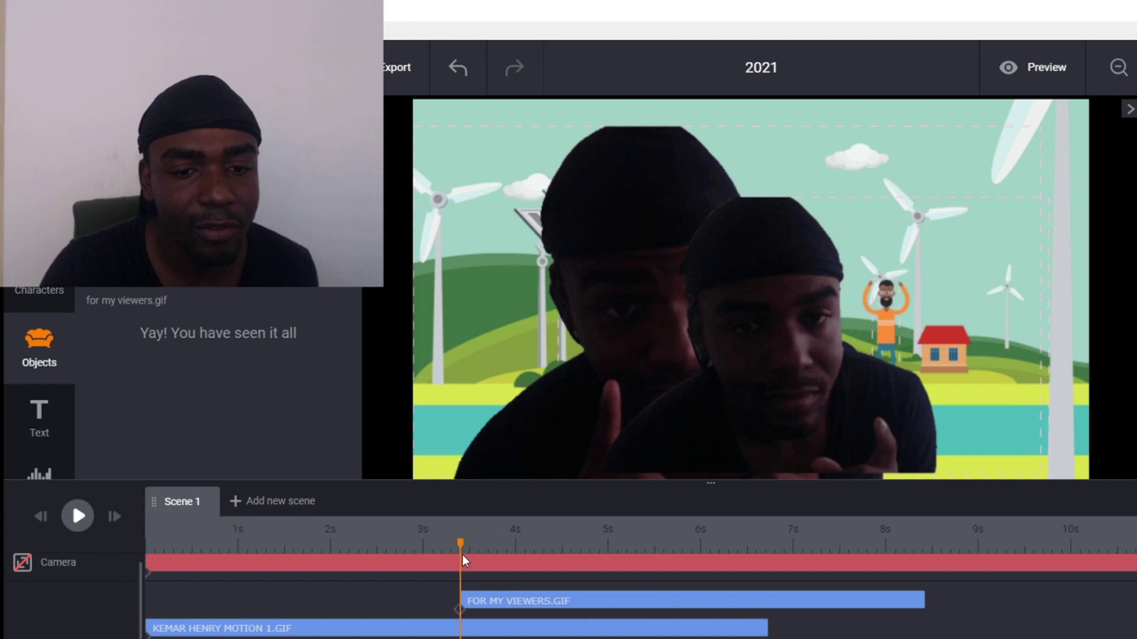
click(77, 517)
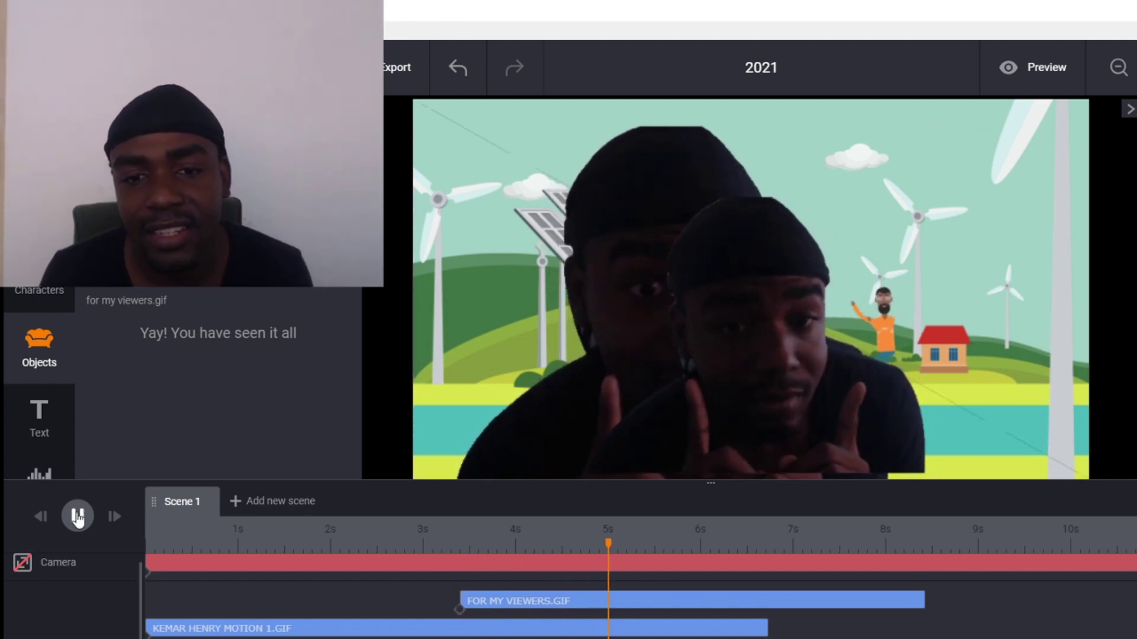